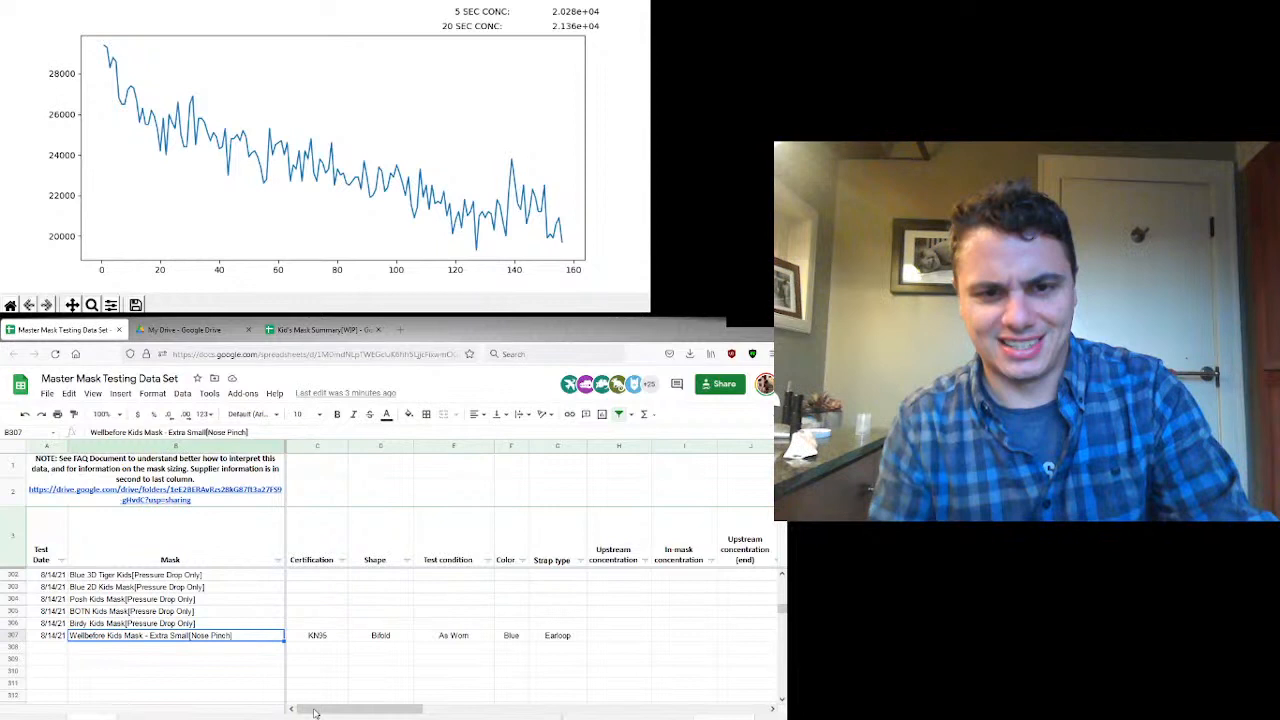
- Enter 2.146E4 (21,460) as the upstream concentration in H307
{"action": "key", "text": "Right"}
{"action": "key", "text": "Right"}
{"action": "key", "text": "Right"}
{"action": "key", "text": "Right"}
{"action": "type", "text": "2"}
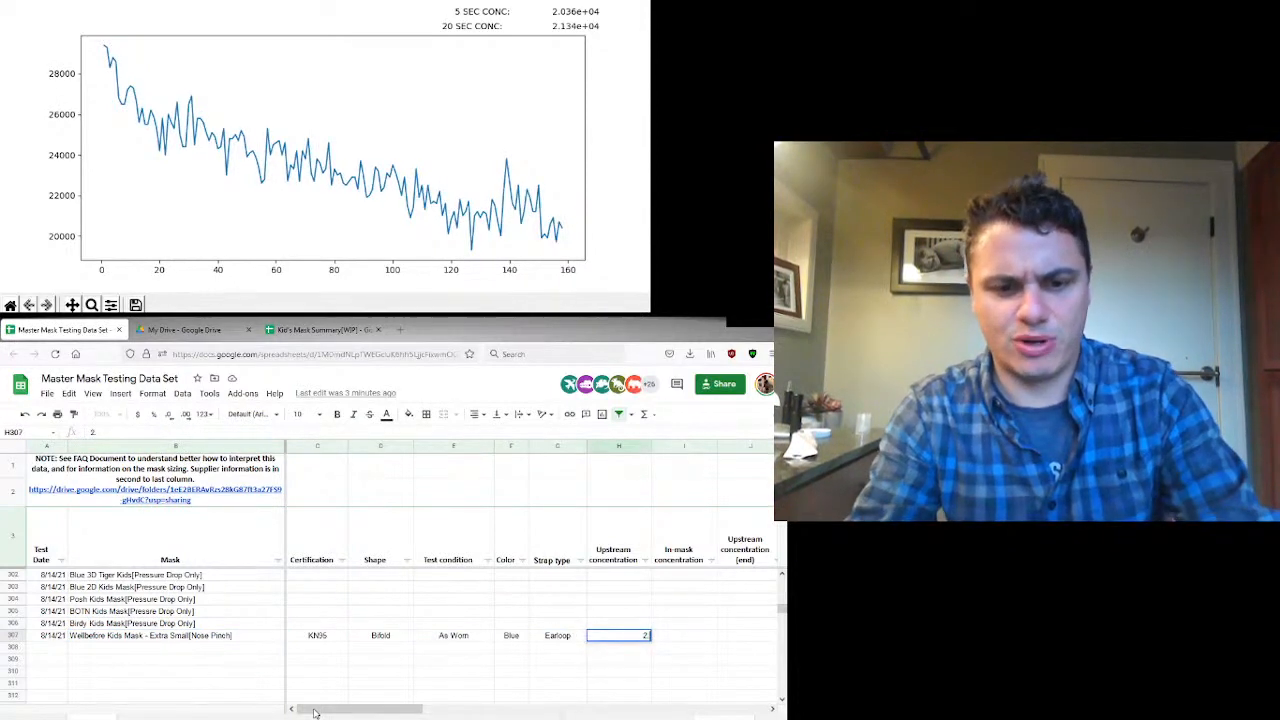
{"action": "type", "text": ".1"}
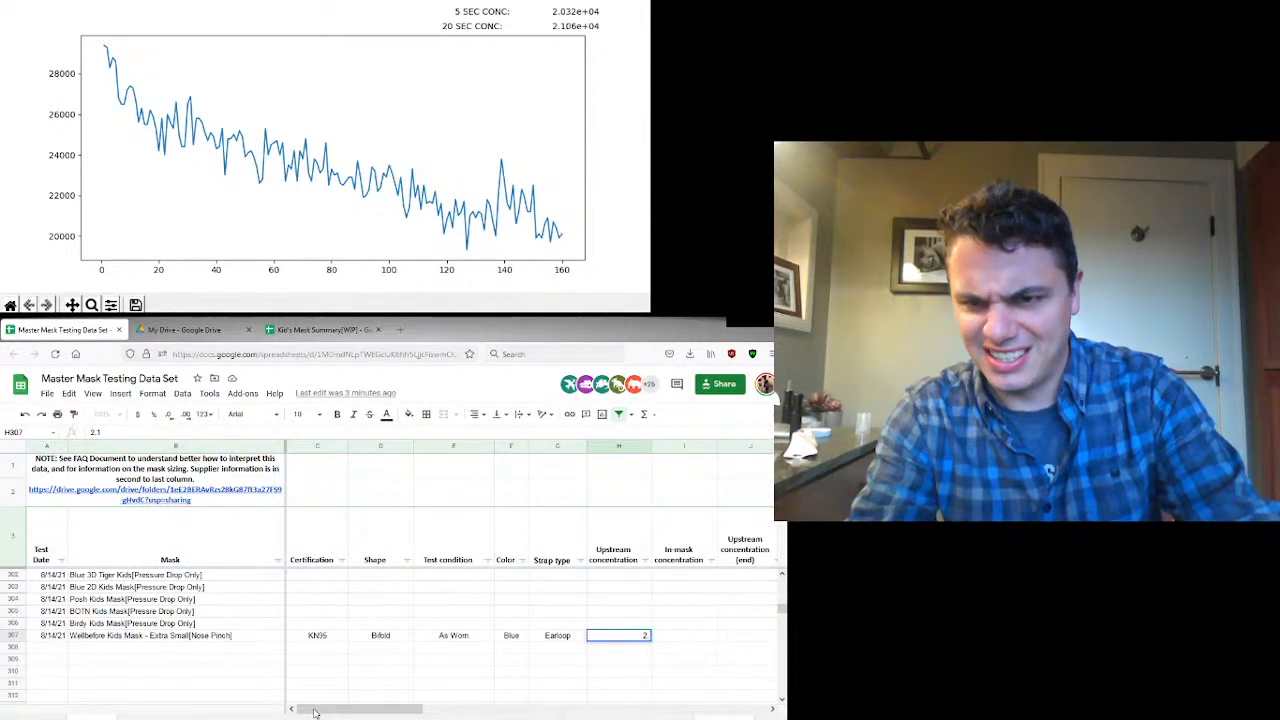
{"action": "type", "text": "46E"}
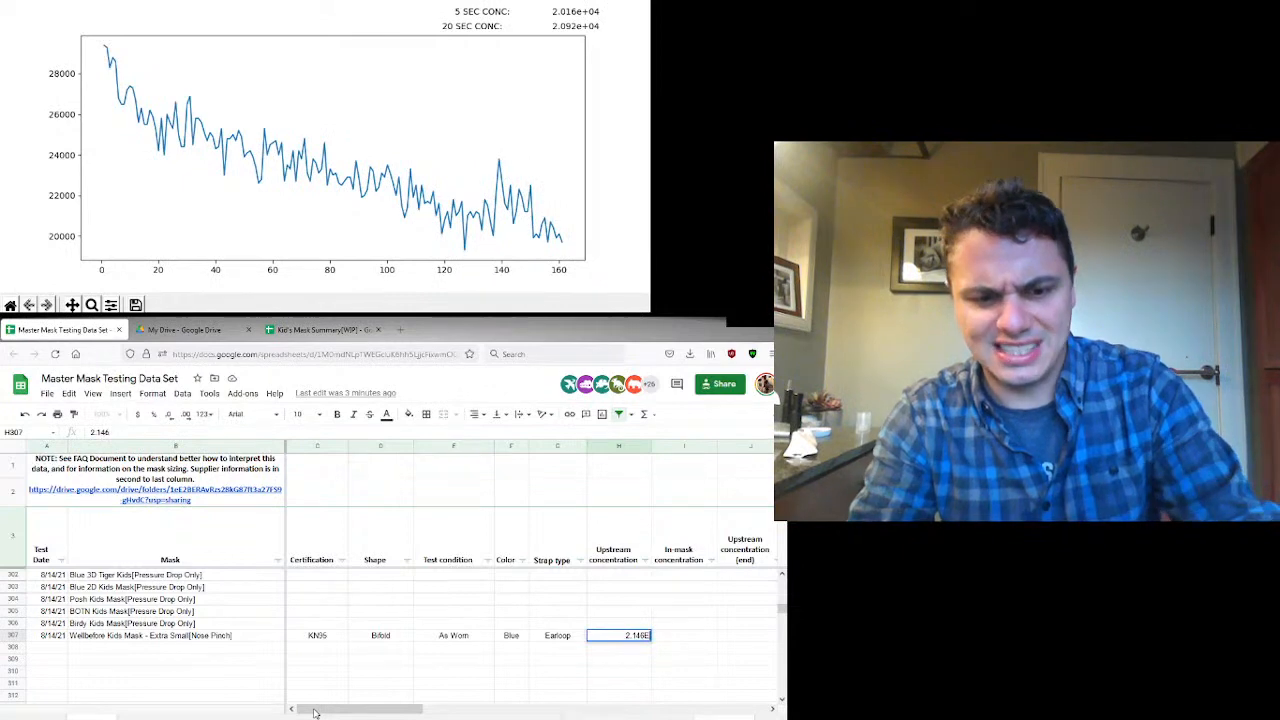
{"action": "type", "text": "460"}
{"action": "key", "text": "Tab"}
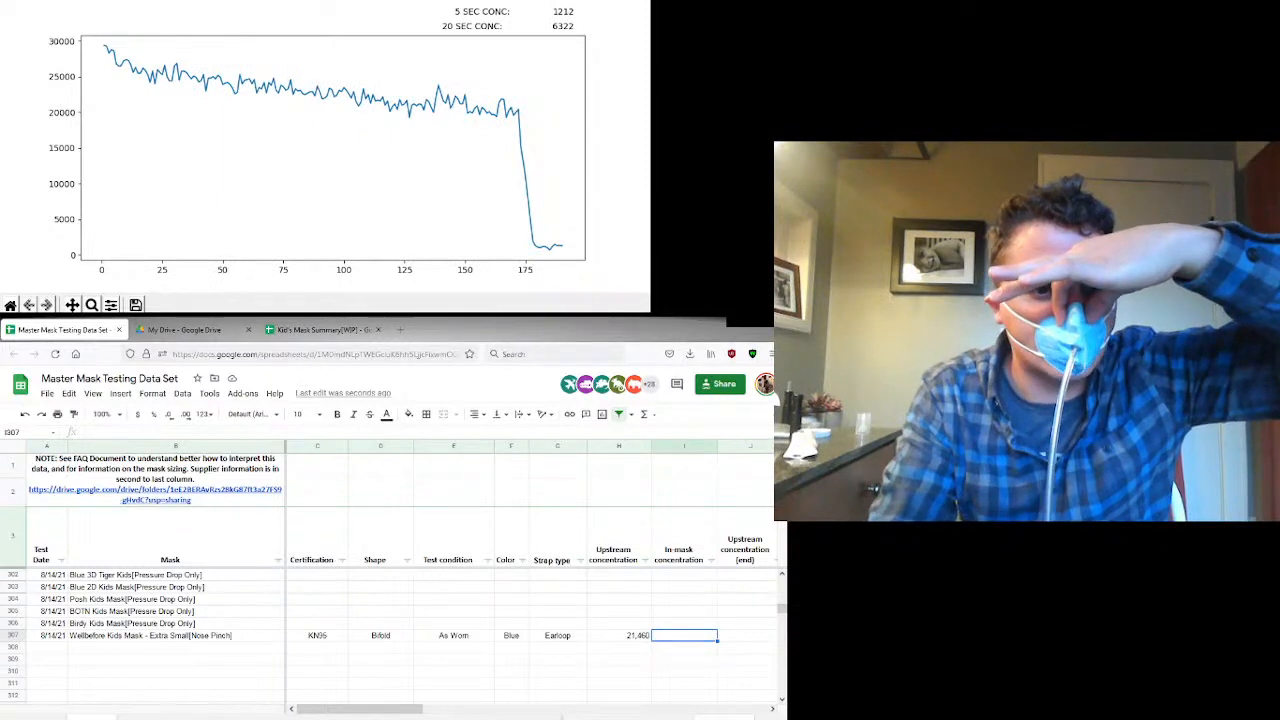
{"action": "key", "text": "Down"}
{"action": "key", "text": "Down"}
{"action": "key", "text": "Down"}
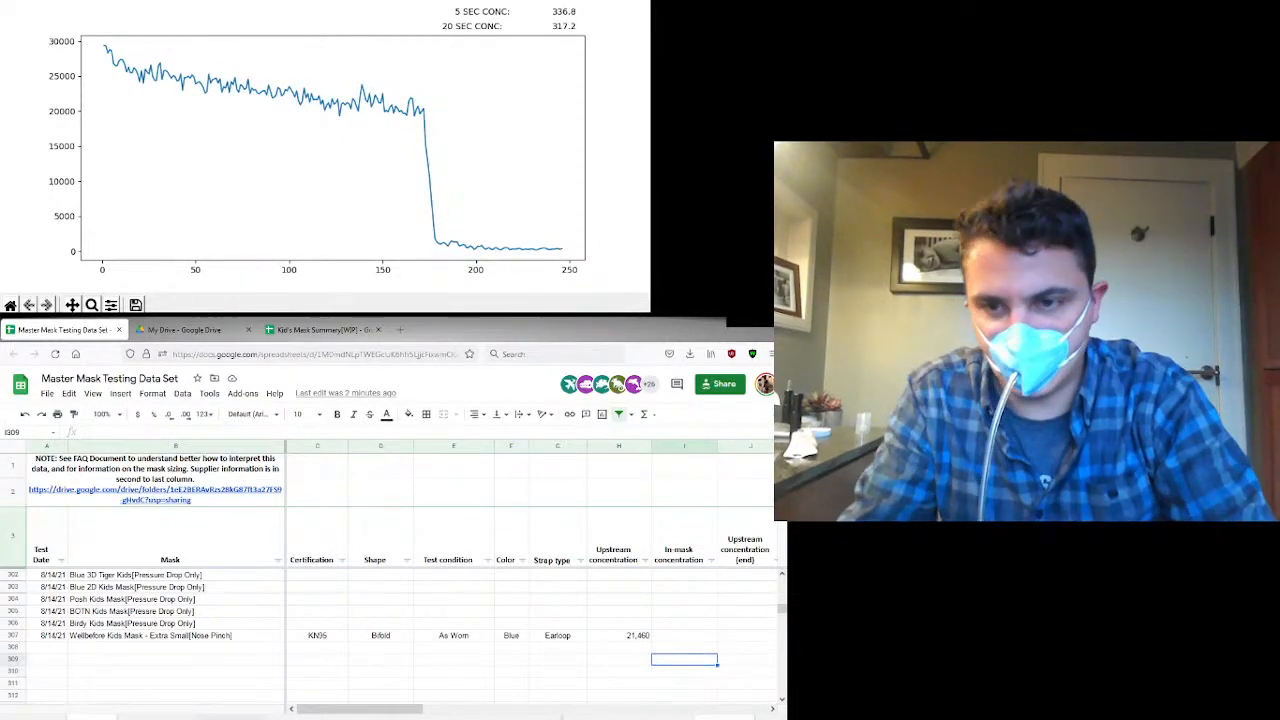
- Enter 310 as the in-mask concentration in I307
{"action": "left_click", "coordinate": [684, 635]}
{"action": "type", "text": "310"}
{"action": "key", "text": "Tab"}
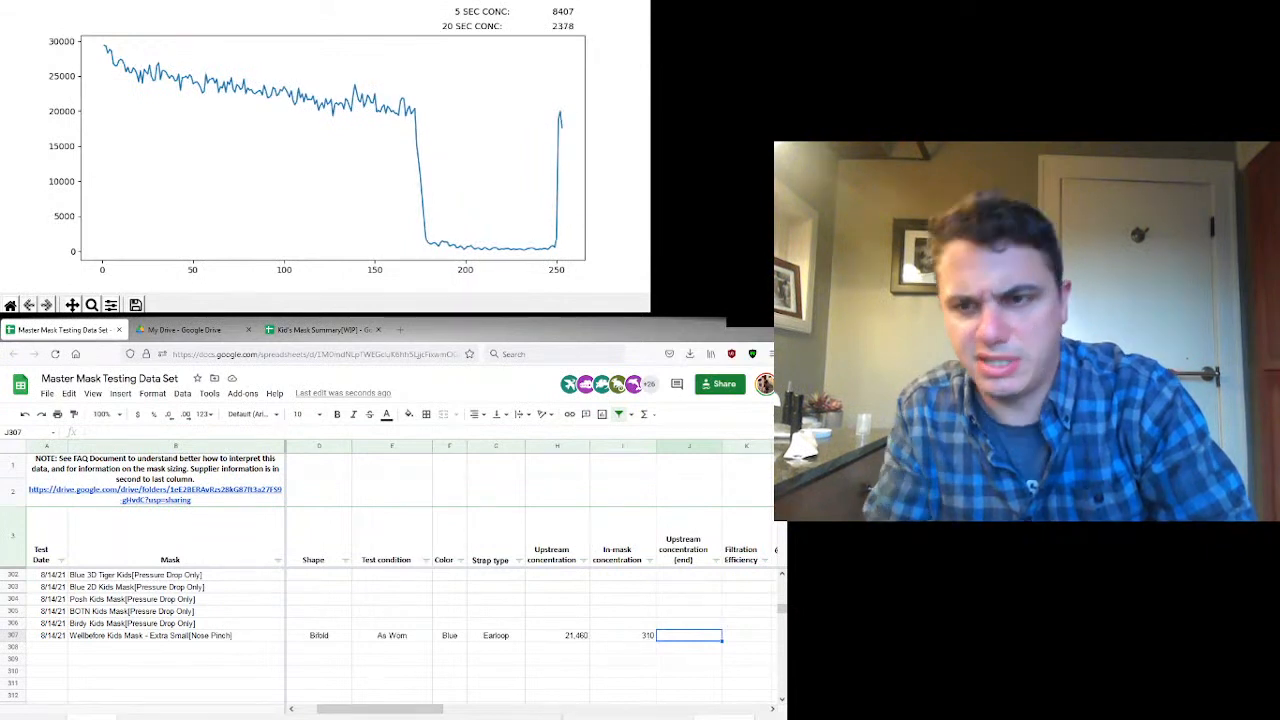
{"action": "key", "text": "Tab"}
{"action": "key", "text": "shift+Tab"}
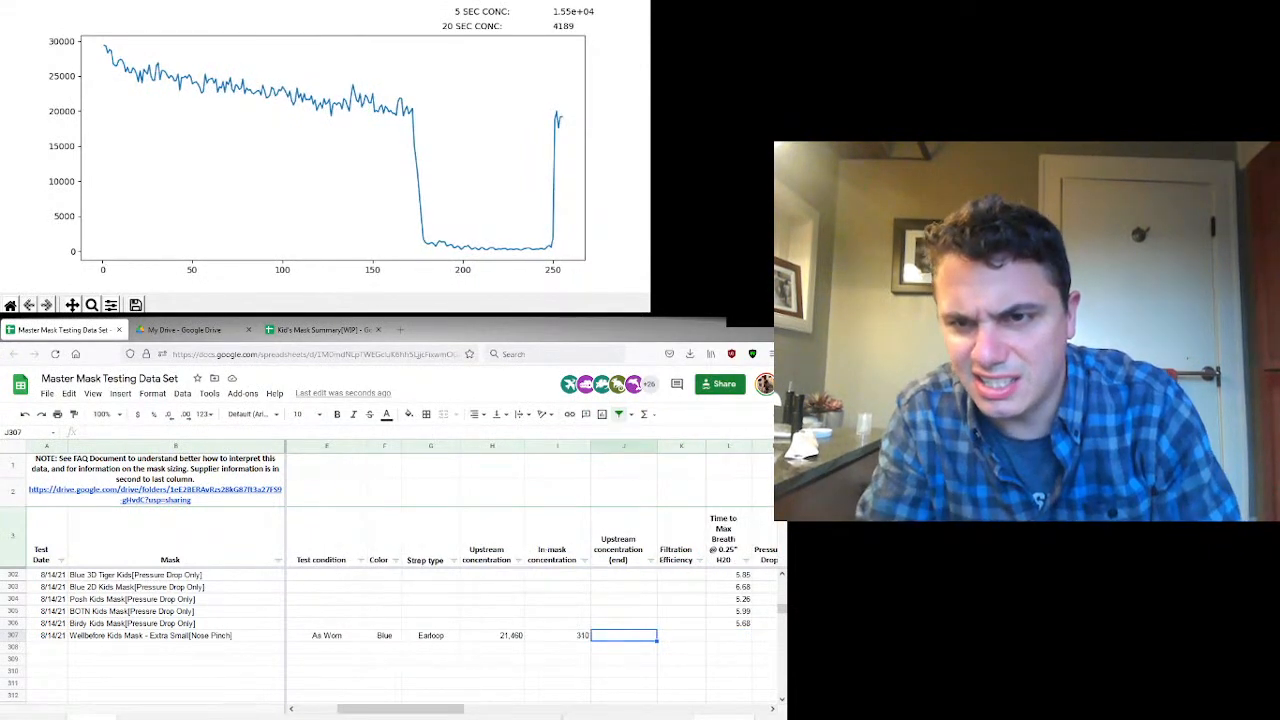
- Copy the filtration efficiency formula from K300 into K307, giving 98.6%
{"action": "key", "text": "Tab"}
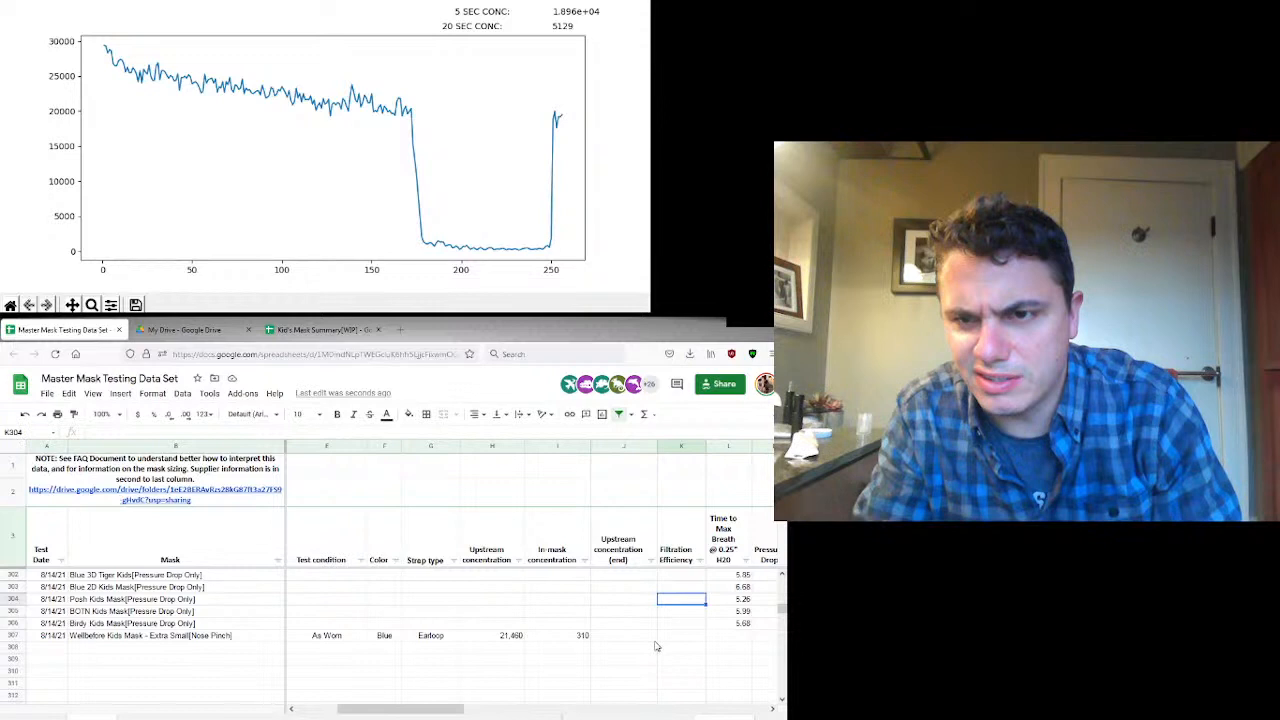
{"action": "key", "text": "Up"}
{"action": "key", "text": "Up"}
{"action": "key", "text": "Up"}
{"action": "key", "text": "Down"}
{"action": "key", "text": "Down"}
{"action": "key", "text": "ctrl+c"}
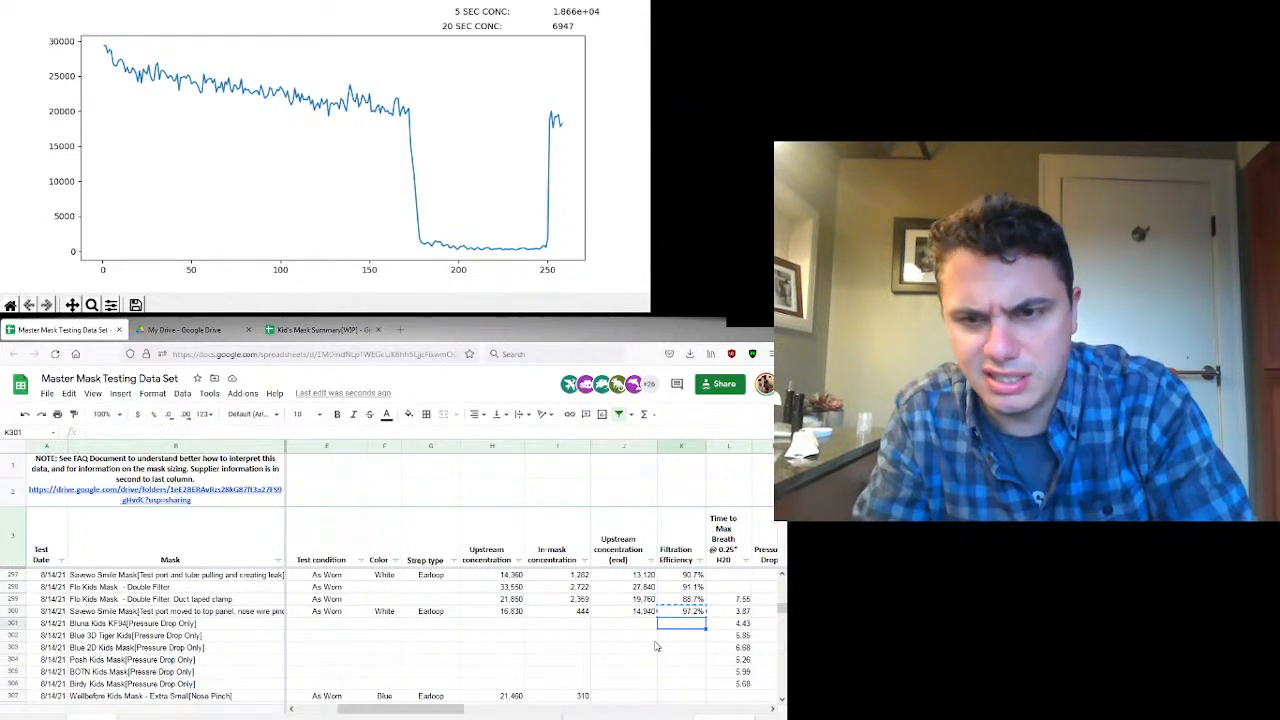
{"action": "key", "text": "Down"}
{"action": "key", "text": "Down"}
{"action": "key", "text": "Down"}
{"action": "key", "text": "Up"}
{"action": "key", "text": "ctrl+v"}
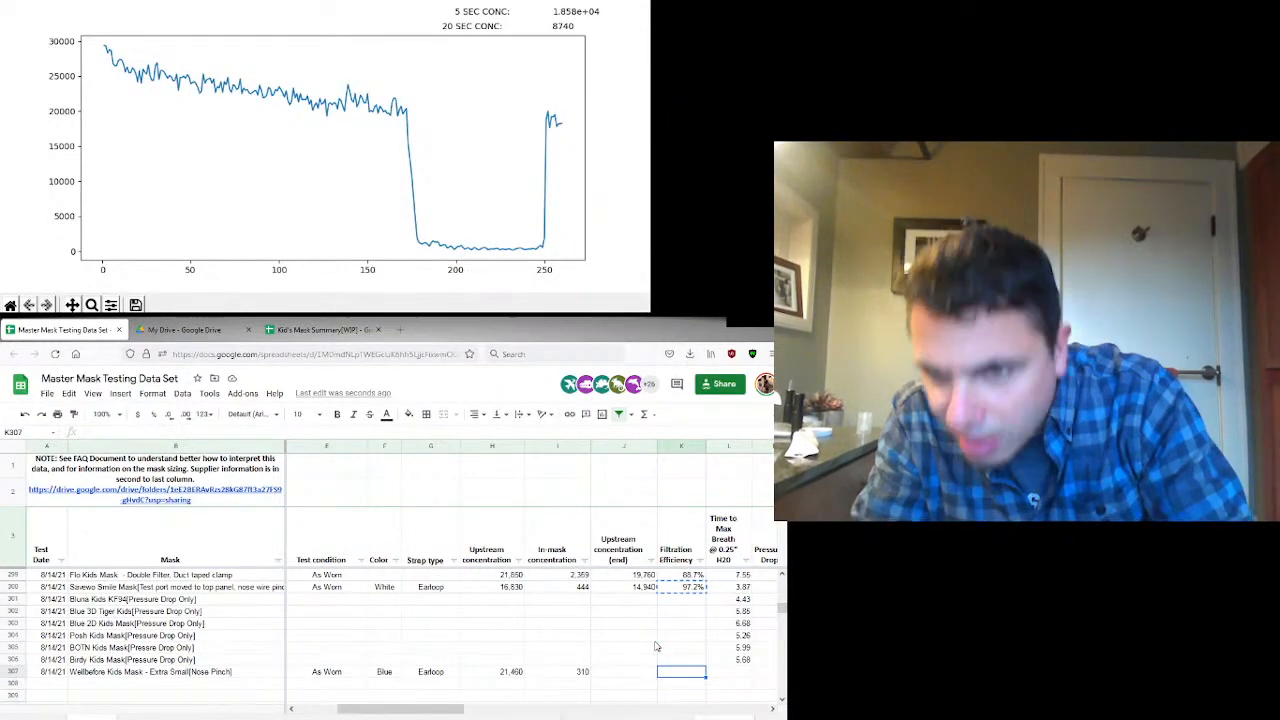
{"action": "key", "text": "Left"}
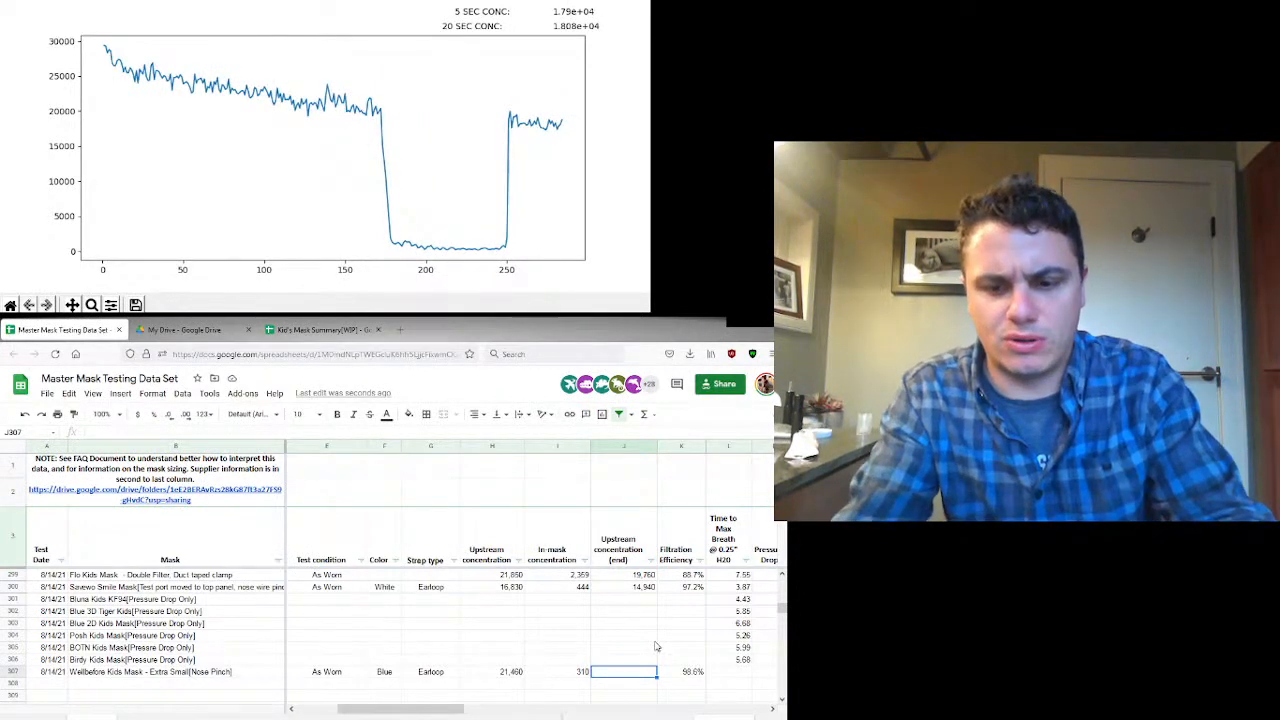
{"action": "type", "text": "1.808"}
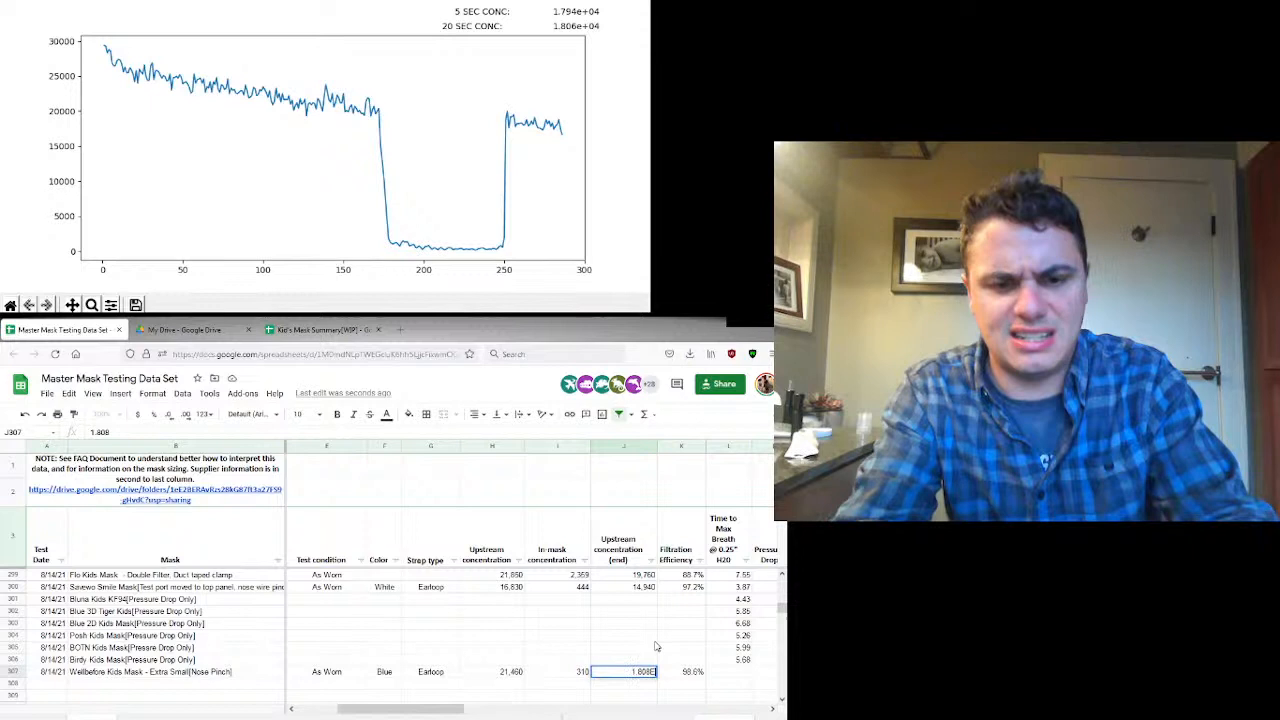
{"action": "type", "text": "60"}
- Enter 1.806E4 (18,060) as the ending upstream concentration in J307
{"action": "key", "text": "Tab"}
{"action": "key", "text": "Tab"}
{"action": "scroll", "coordinate": [657, 645], "scroll_direction": "right", "scroll_amount": 2}
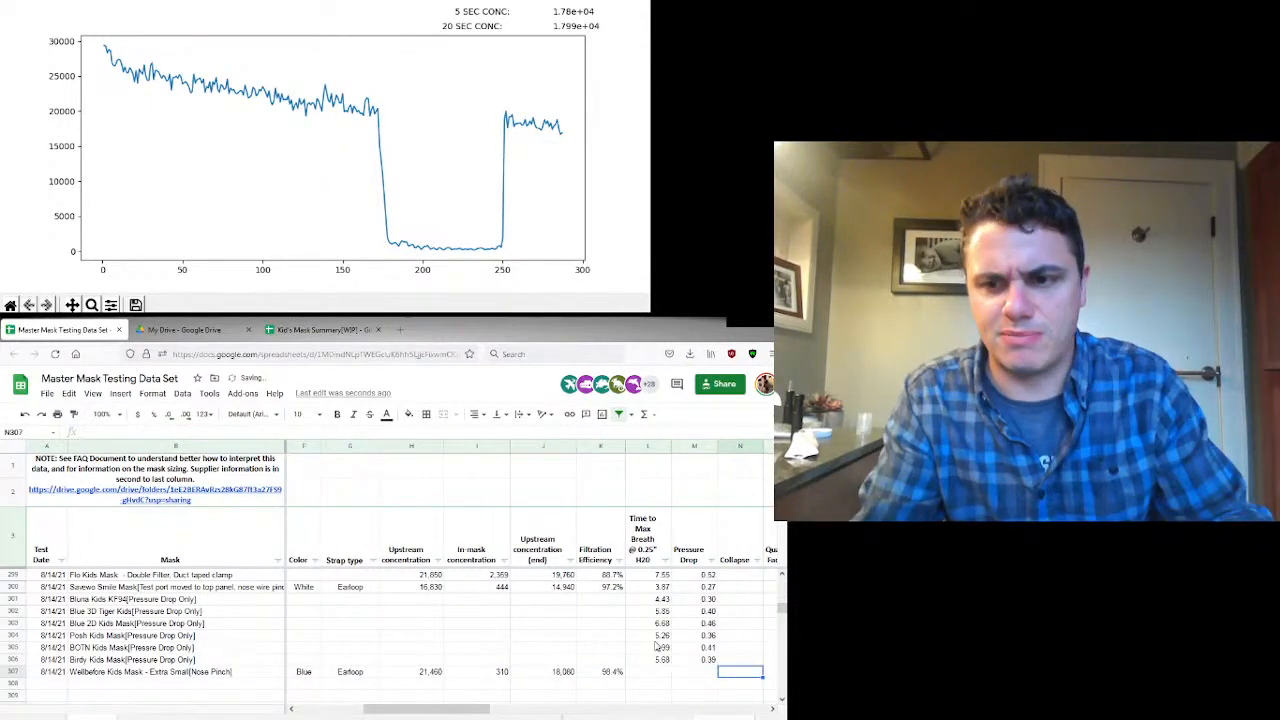
{"action": "left_click", "coordinate": [349, 671]}
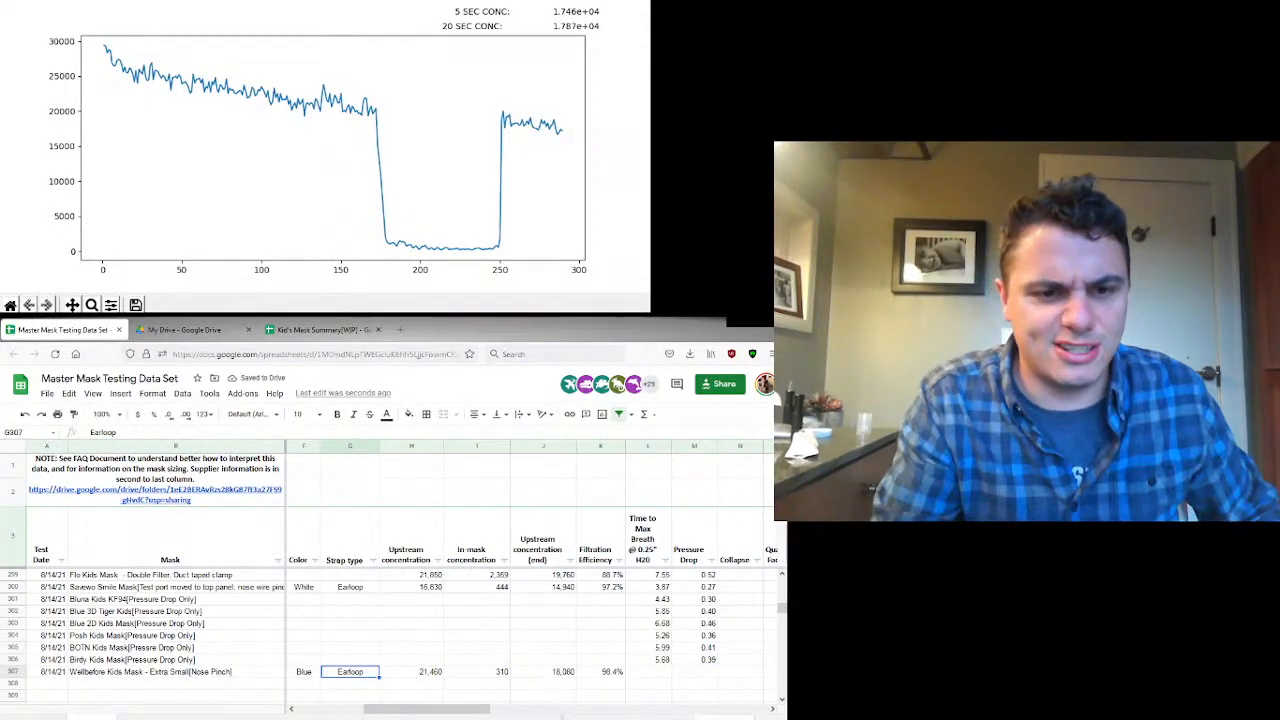